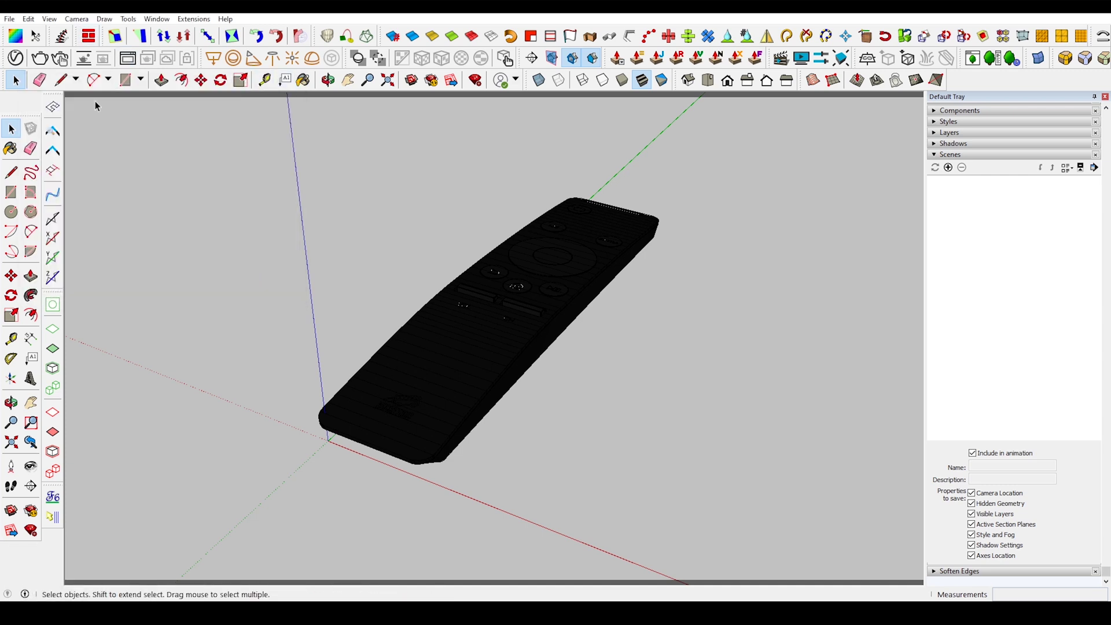
# Add a first animation scene from the current view of the remote control.
pyautogui.click(50, 21)
pyautogui.moveTo(91, 216)
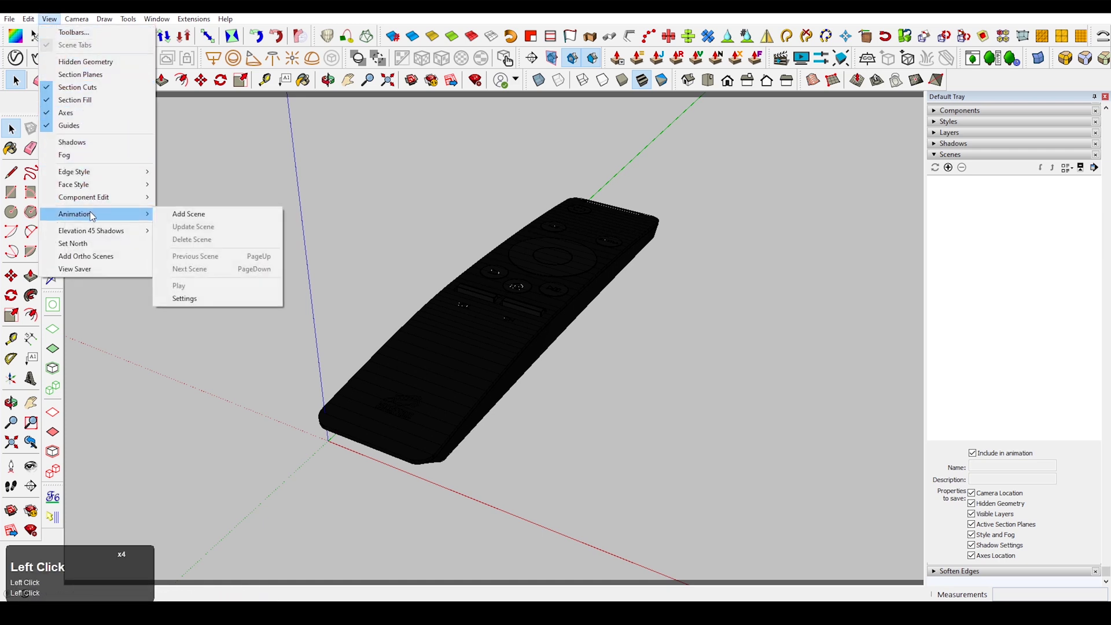
pyautogui.click(191, 214)
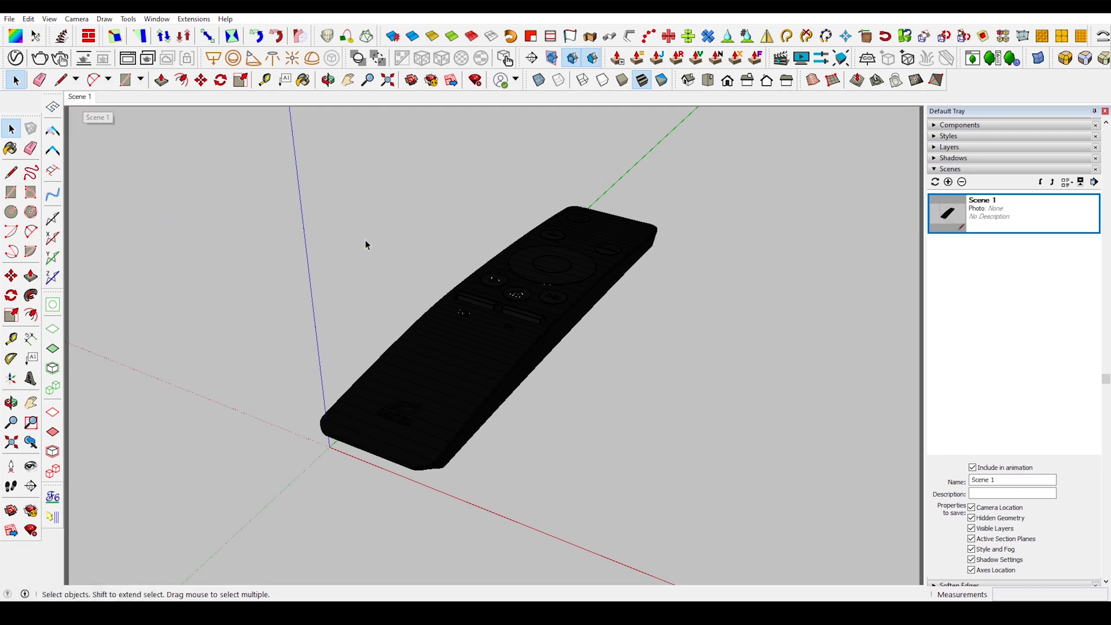
# Add a second animation scene viewing the remote from its other side, and return to Scene 1.
pyautogui.moveTo(293, 287); pyautogui.dragTo(586, 283, button='middle')
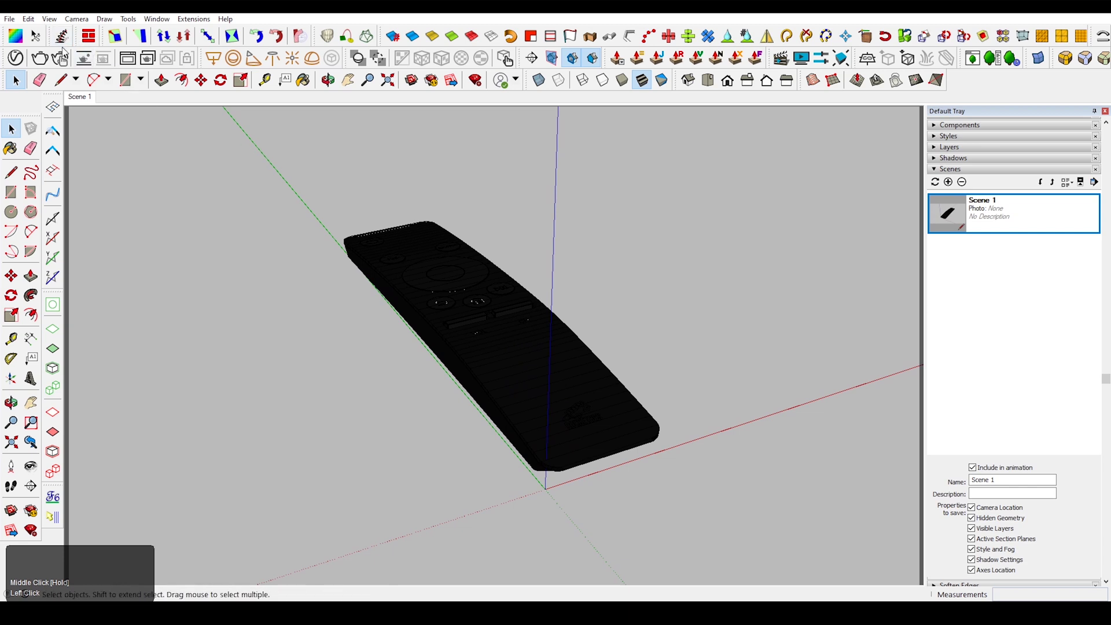
pyautogui.moveTo(349, 225); pyautogui.dragTo(403, 263, button='middle')
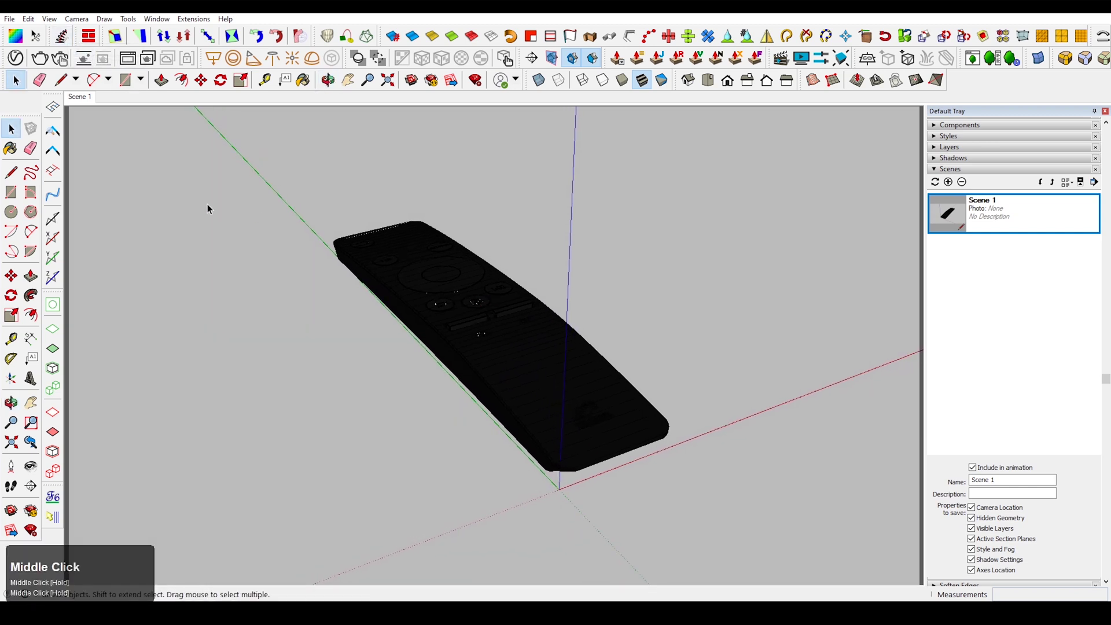
pyautogui.click(50, 18)
pyautogui.click(95, 212)
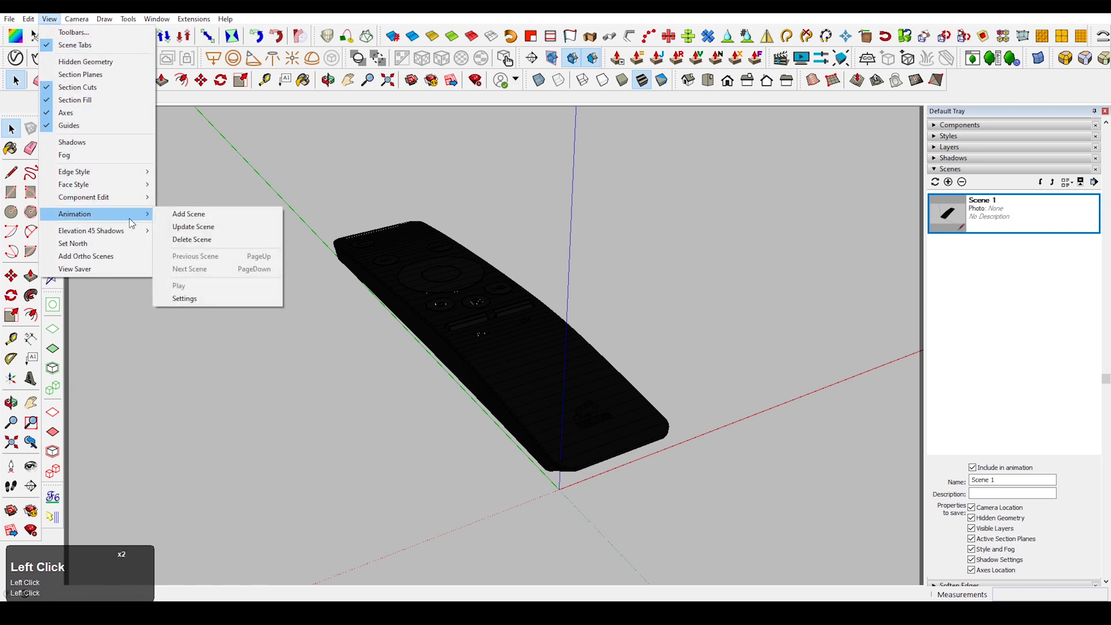
pyautogui.click(201, 218)
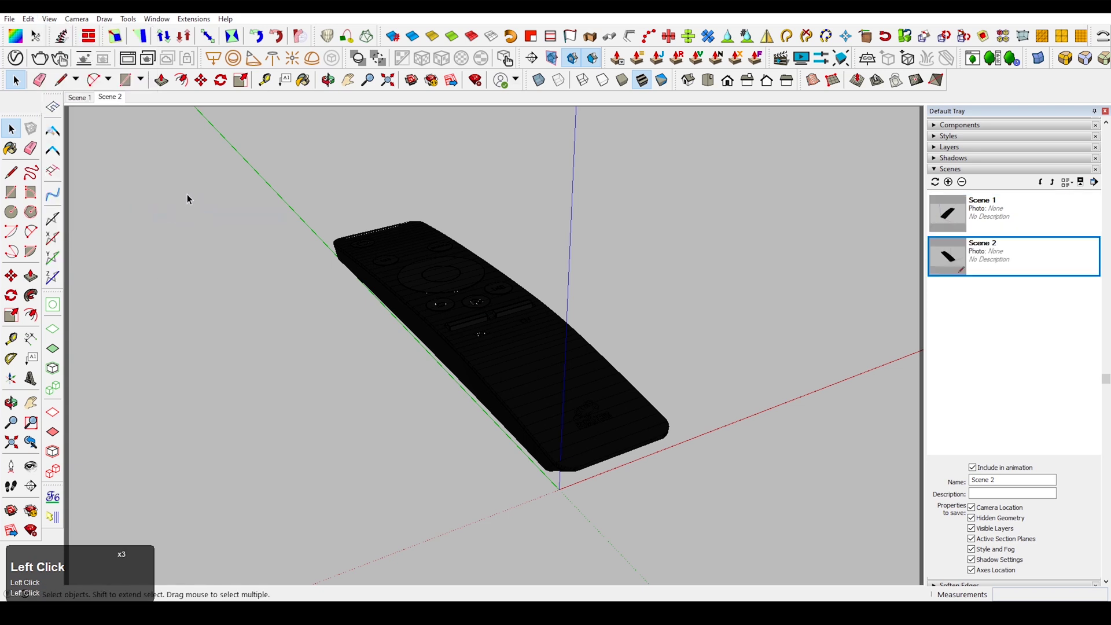
pyautogui.click(84, 100)
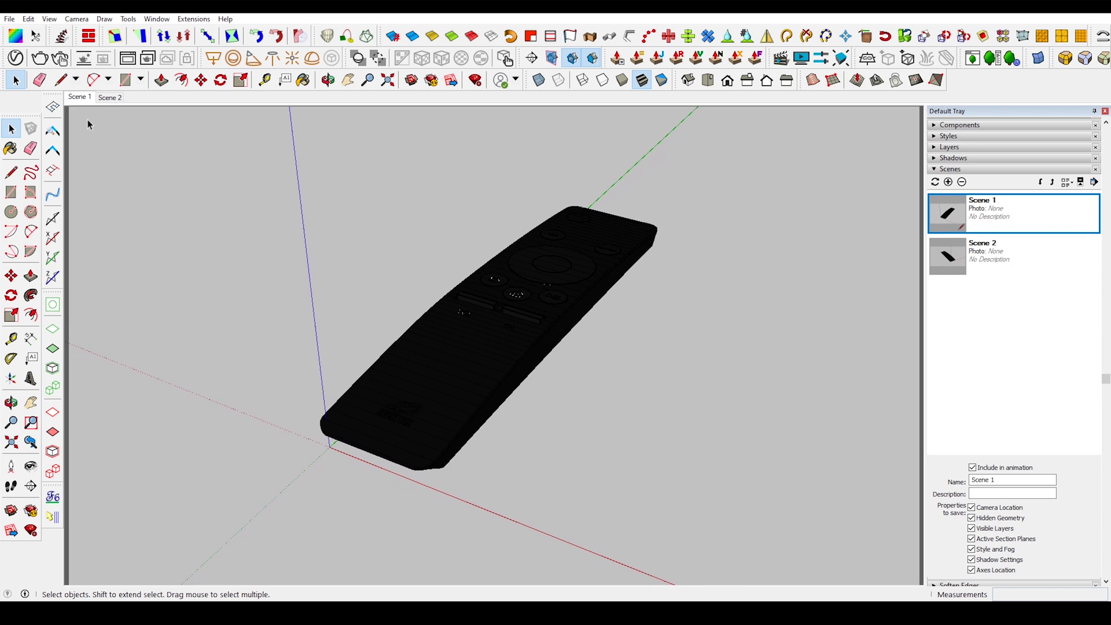
# In the V-Ray render settings, switch off Animation and enable Save Image for the render output.
pyautogui.click(16, 57)
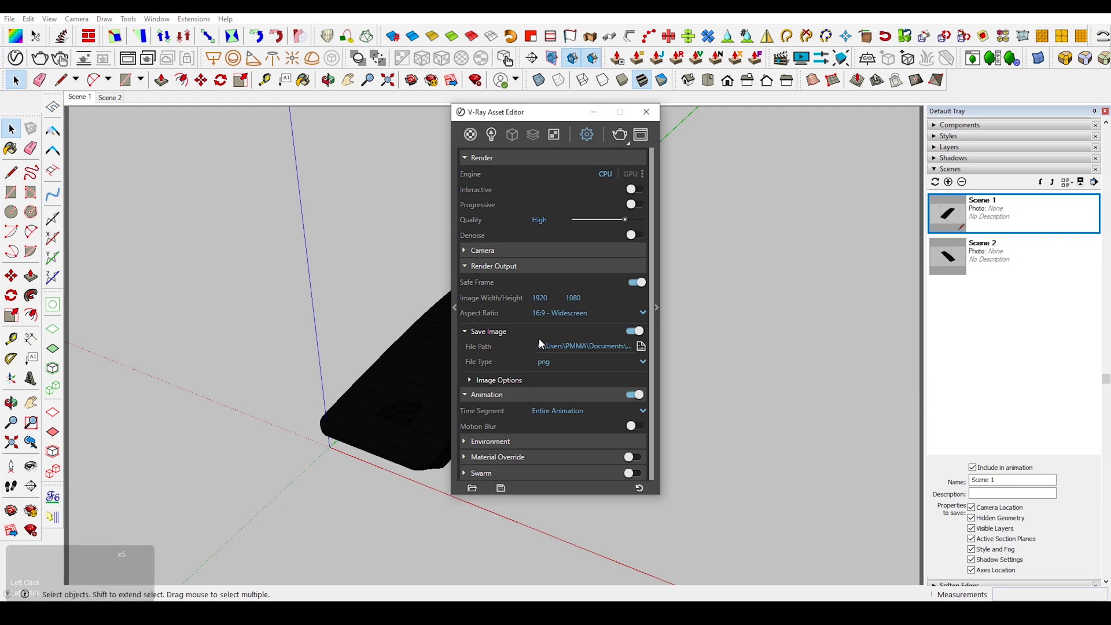
pyautogui.click(635, 331)
pyautogui.click(636, 395)
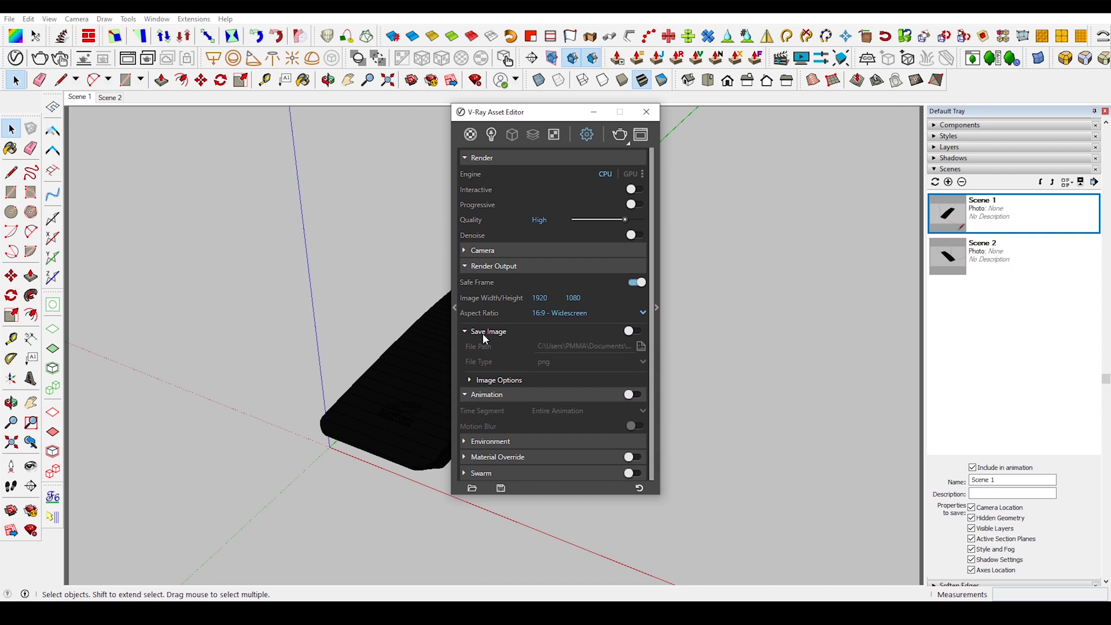
pyautogui.click(634, 333)
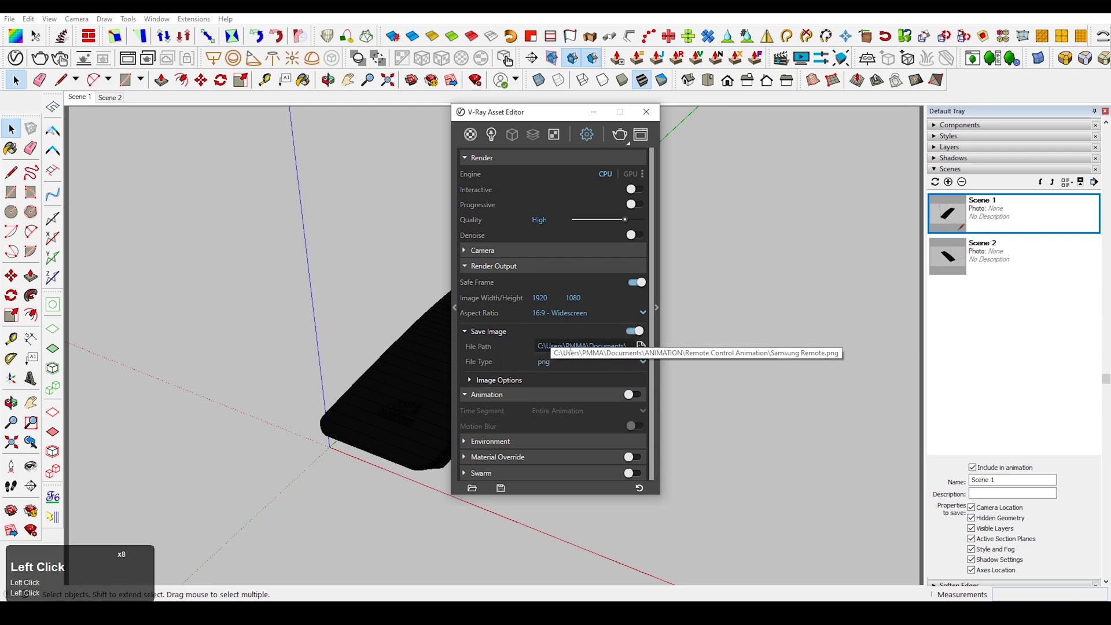
# For the render output path, create a folder named "Quick tutorial animation" inside the ANIMATION folder and open it.
pyautogui.click(640, 347)
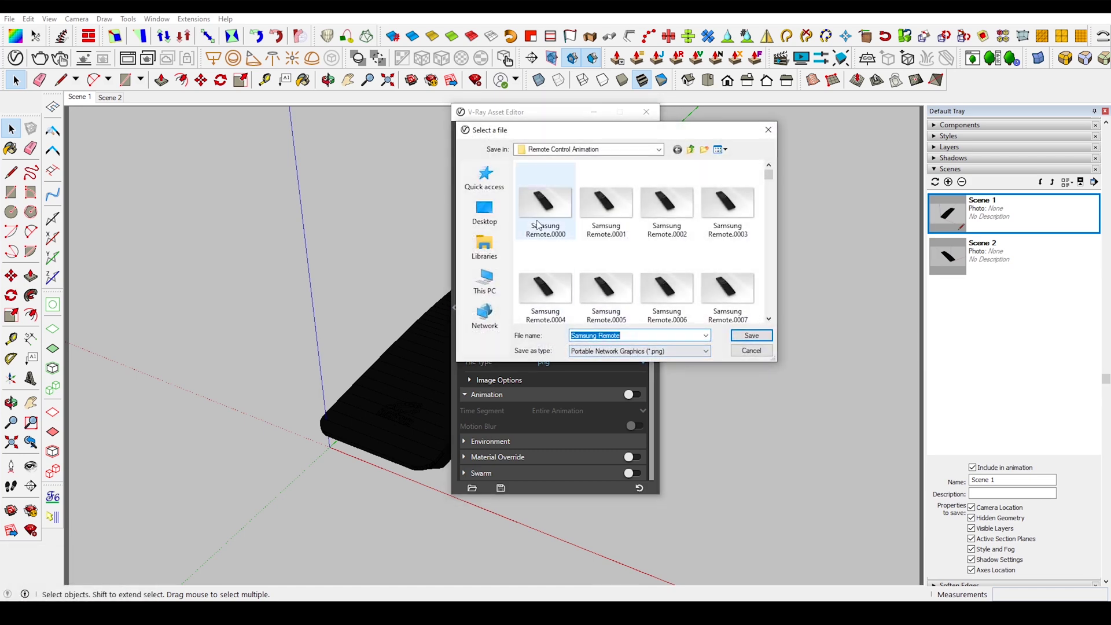
pyautogui.moveTo(769, 177)
pyautogui.mouseDown()
pyautogui.moveTo(768, 325)
pyautogui.moveTo(779, 175)
pyautogui.mouseUp()
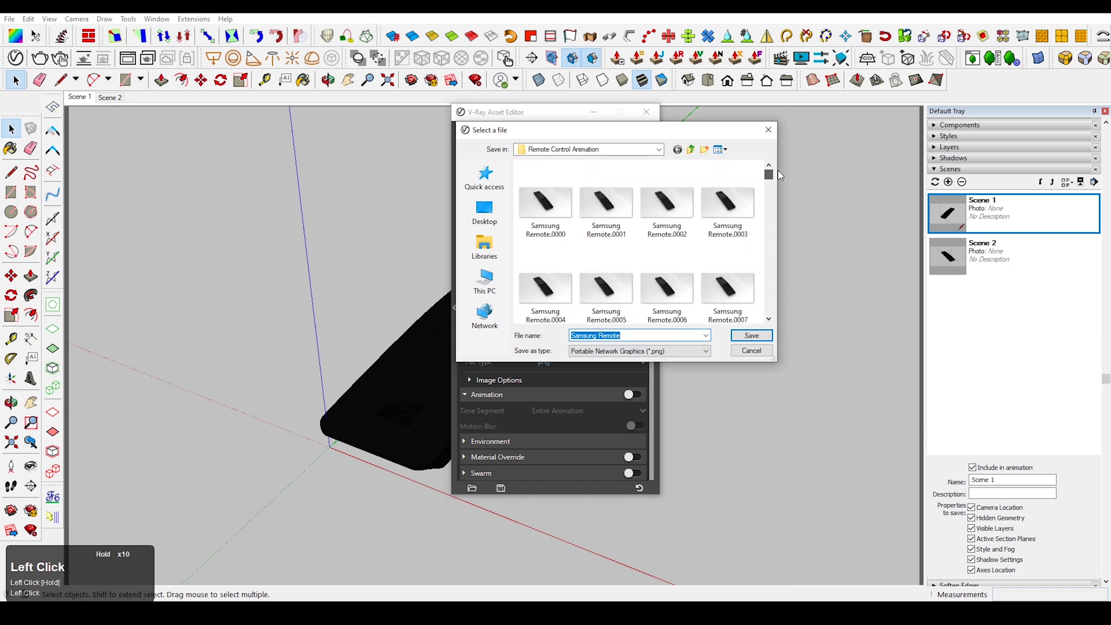
pyautogui.click(692, 153)
pyautogui.rightClick(635, 241)
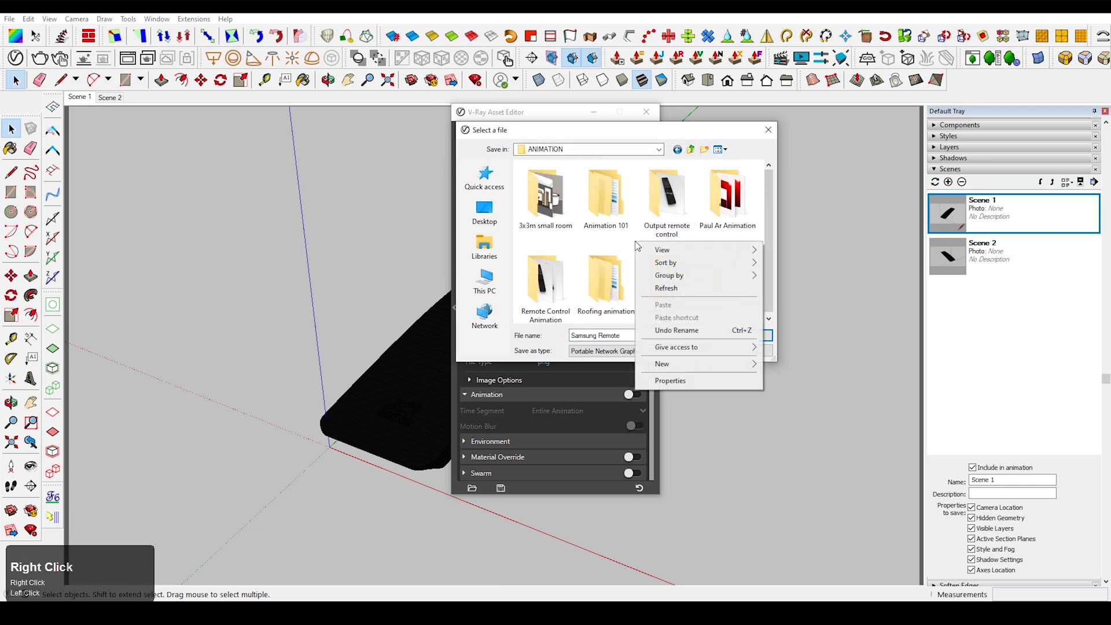
pyautogui.moveTo(669, 370)
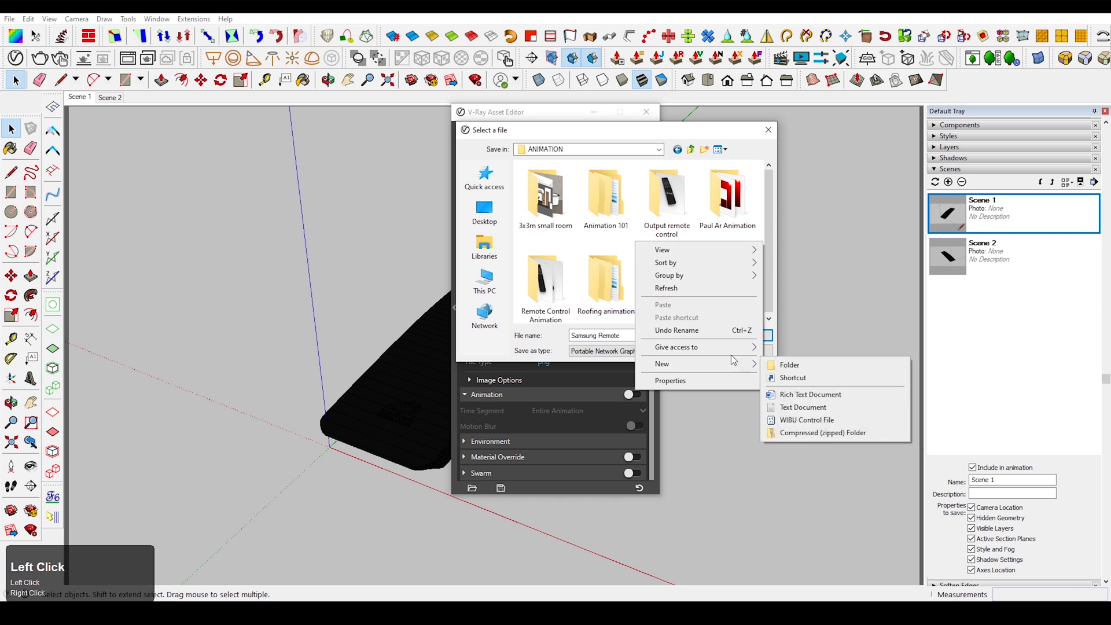
pyautogui.click(798, 366)
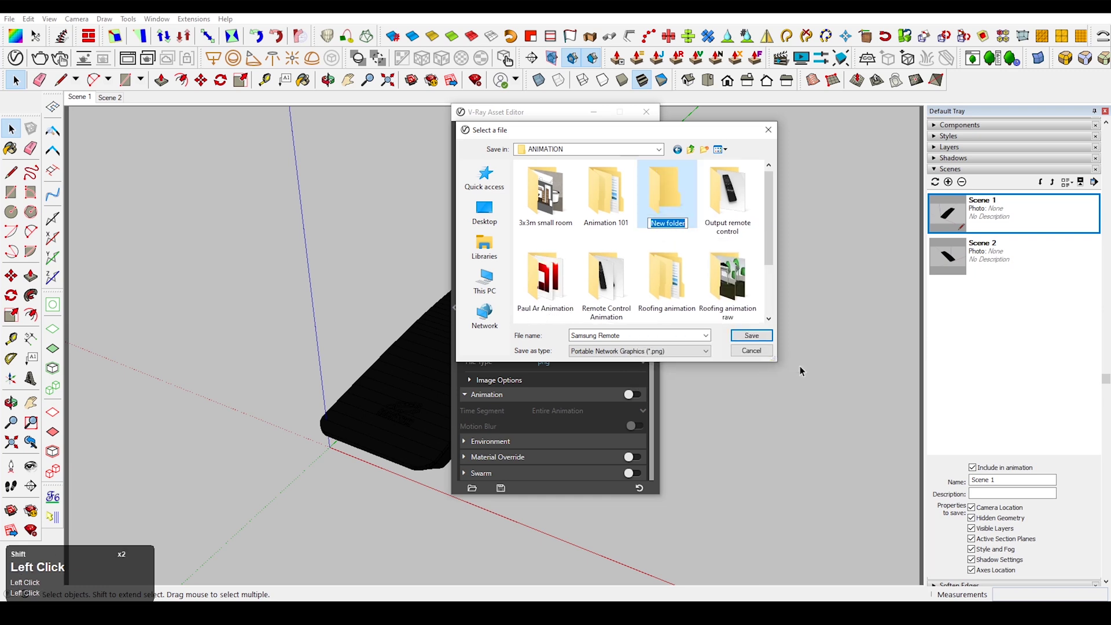
pyautogui.write('Qui')
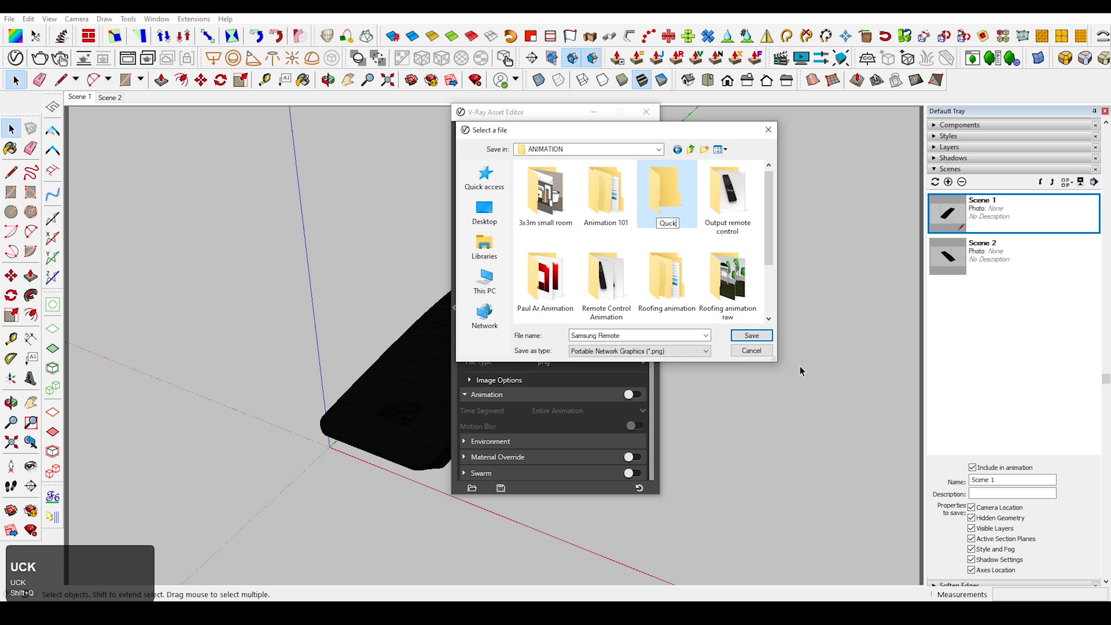
pyautogui.write('ck tutorial animation')
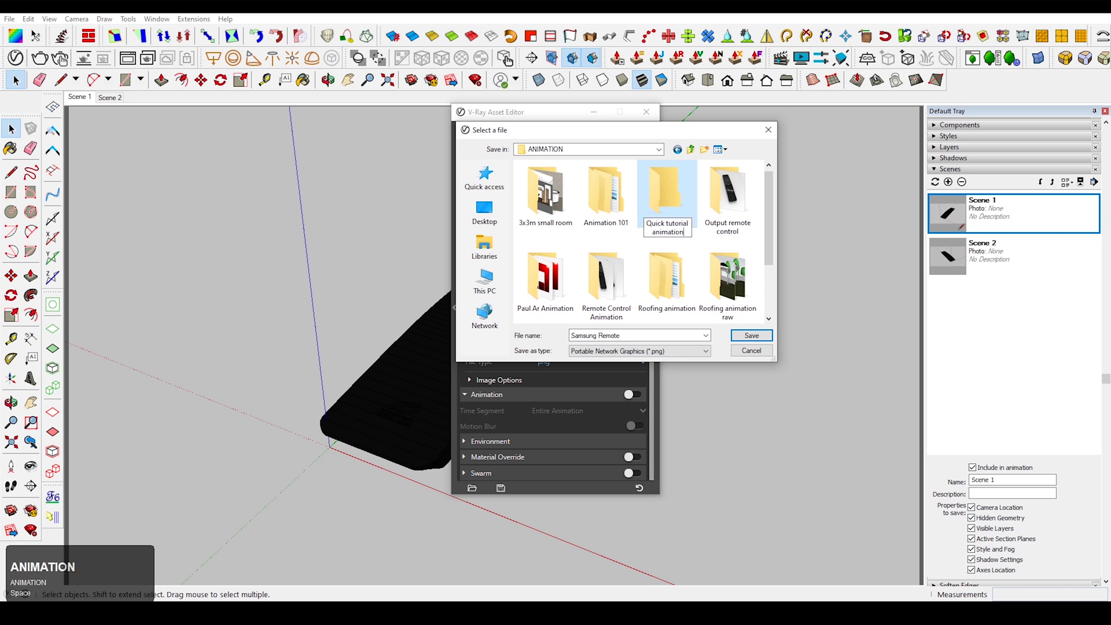
pyautogui.press('Return')
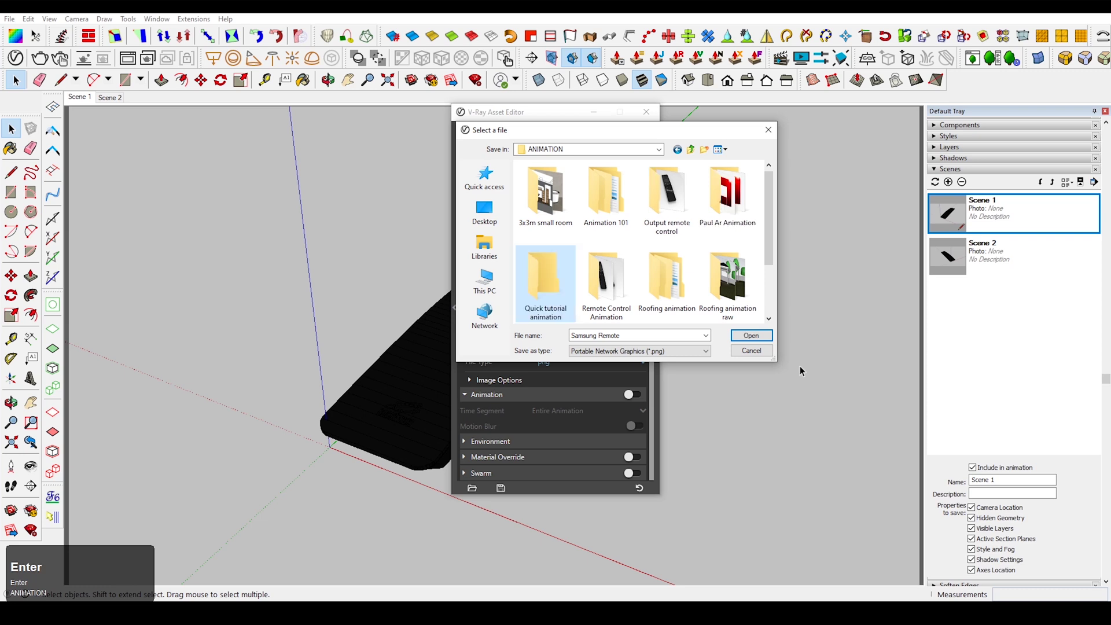
pyautogui.click(752, 335)
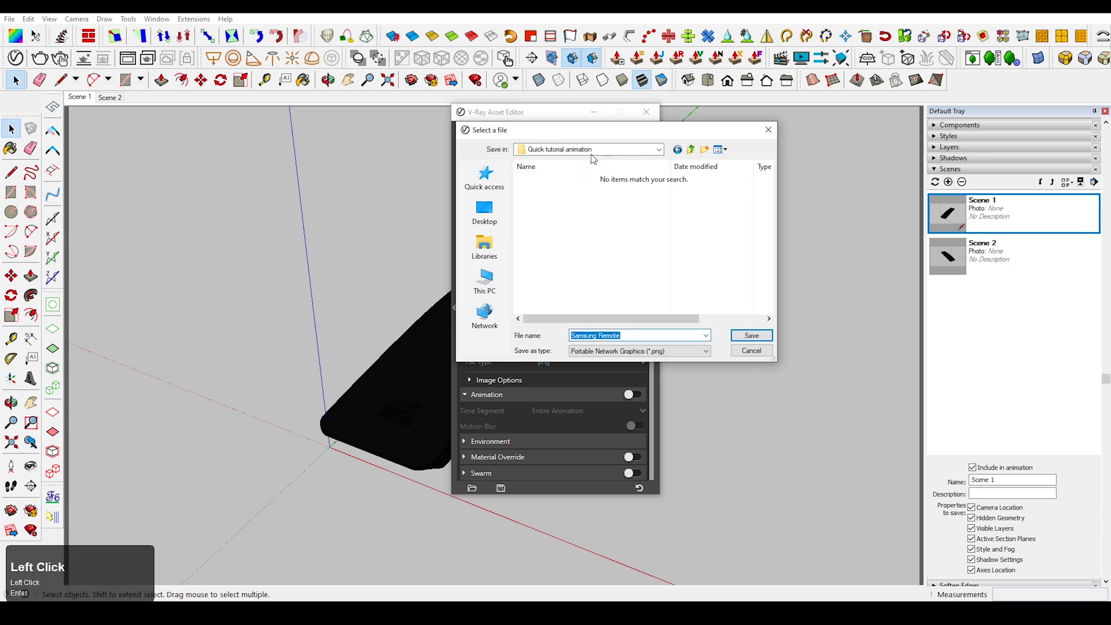
# Name the render output file "Remote TV" as a PNG and save it in the new folder.
pyautogui.click(620, 336)
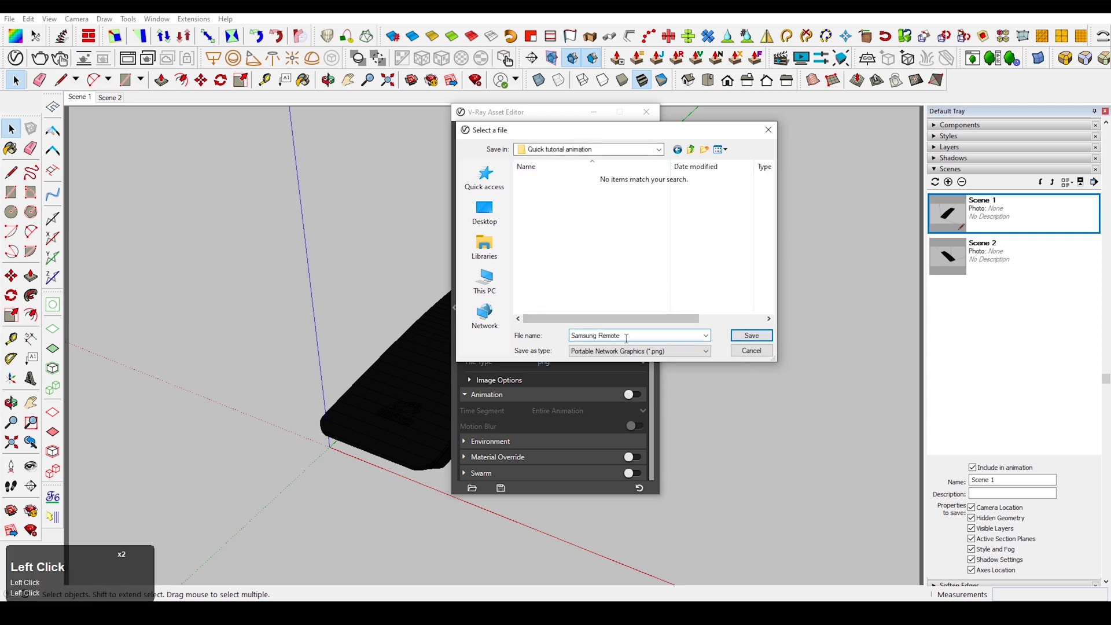
pyautogui.moveTo(628, 336); pyautogui.dragTo(574, 334)
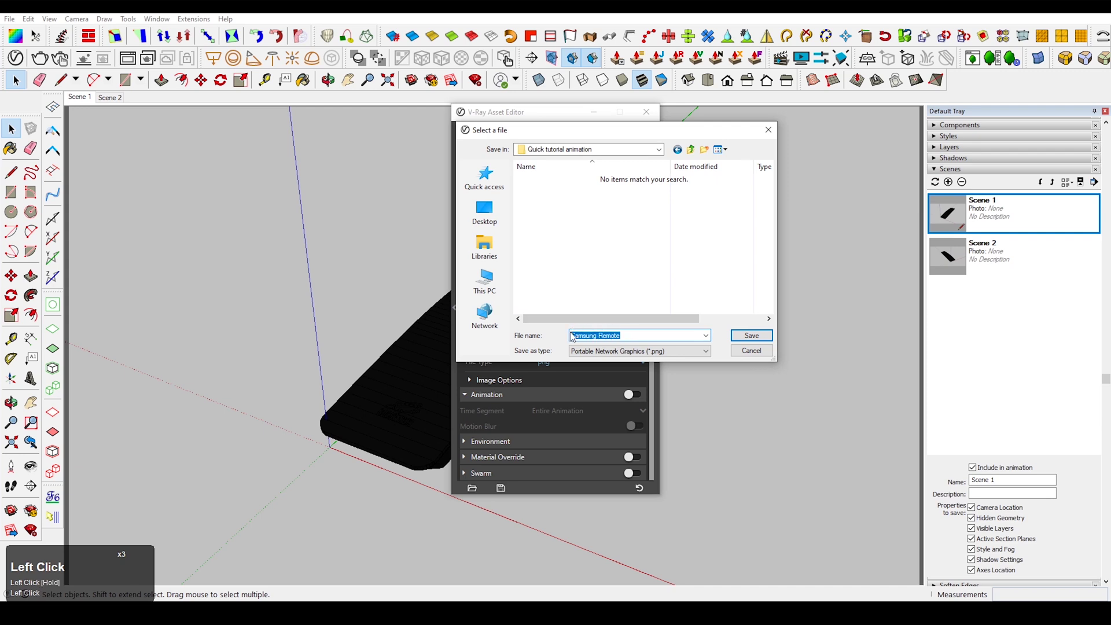
pyautogui.write('Re')
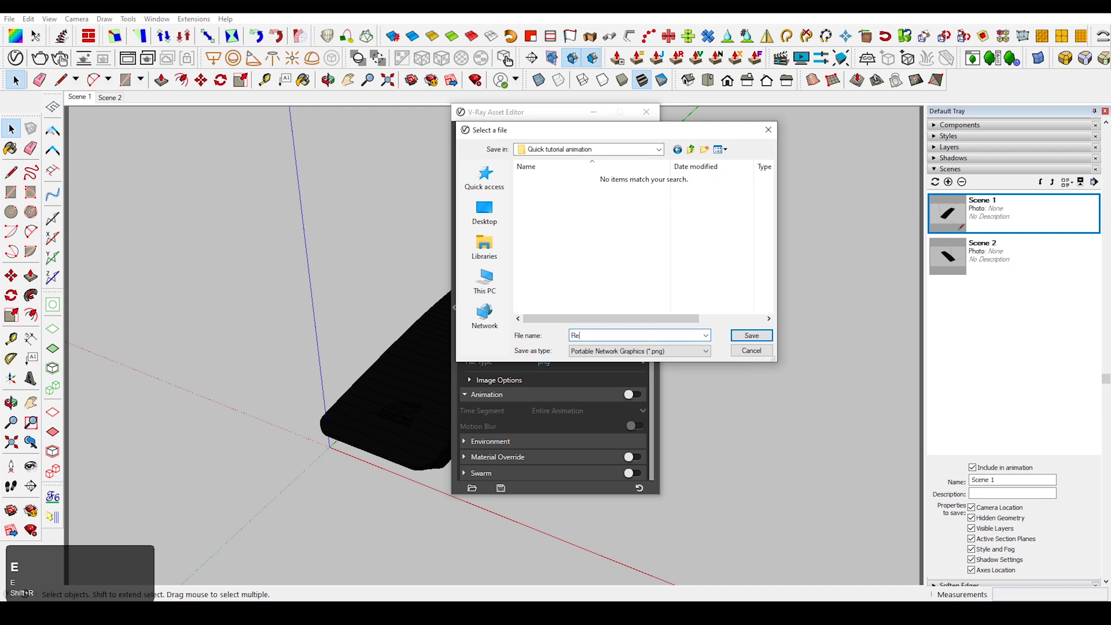
pyautogui.write('mote TV')
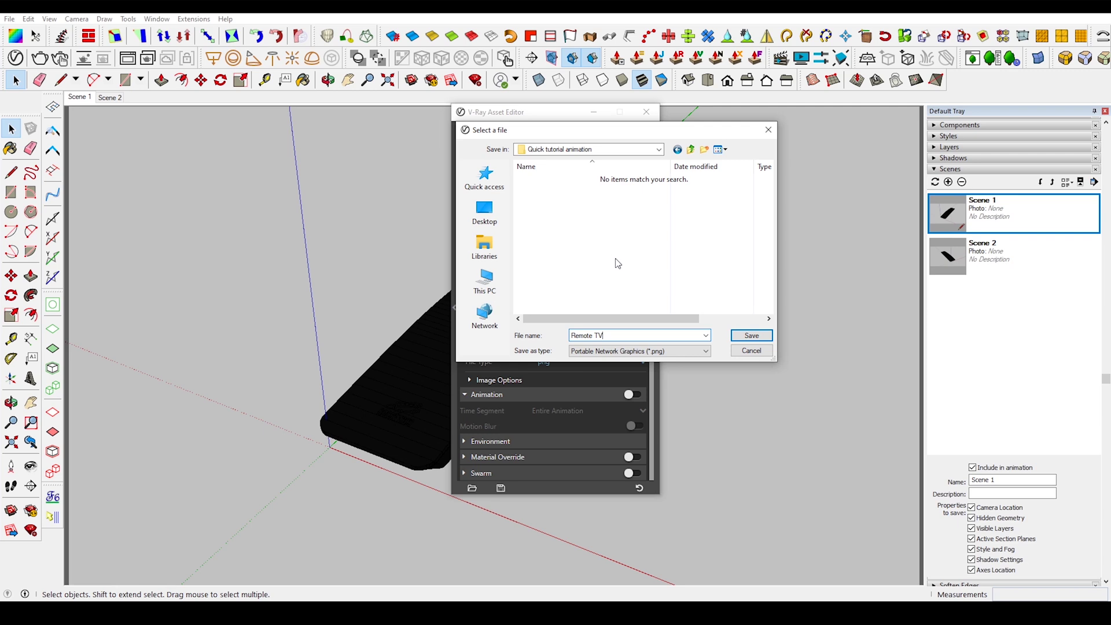
pyautogui.click(751, 337)
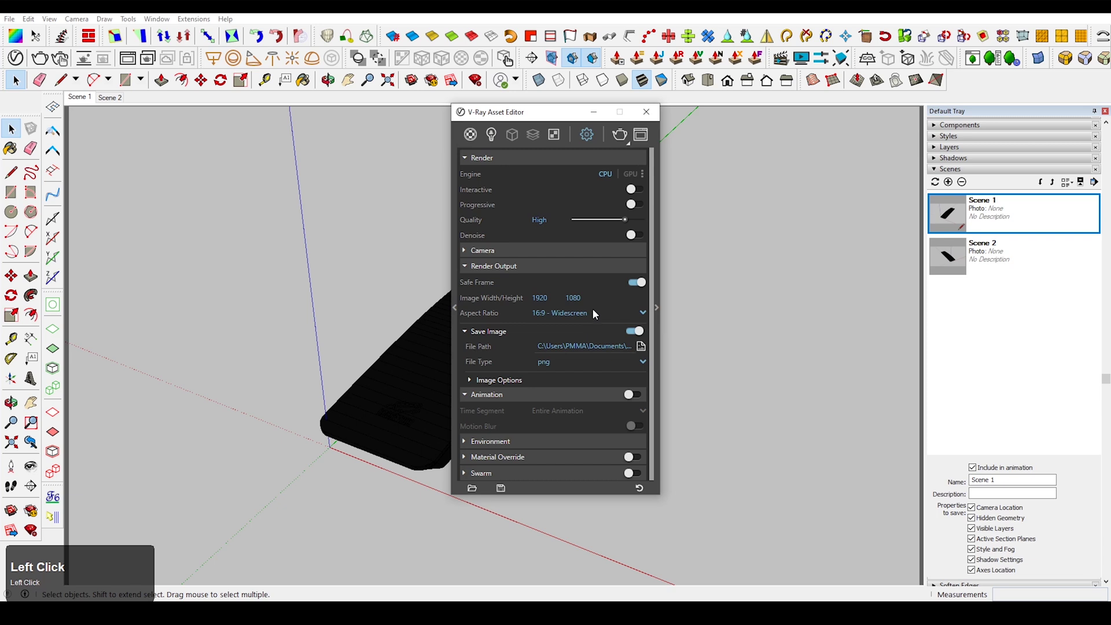
# Enable Animation in the render settings with the time segment set to Entire Animation.
pyautogui.click(634, 396)
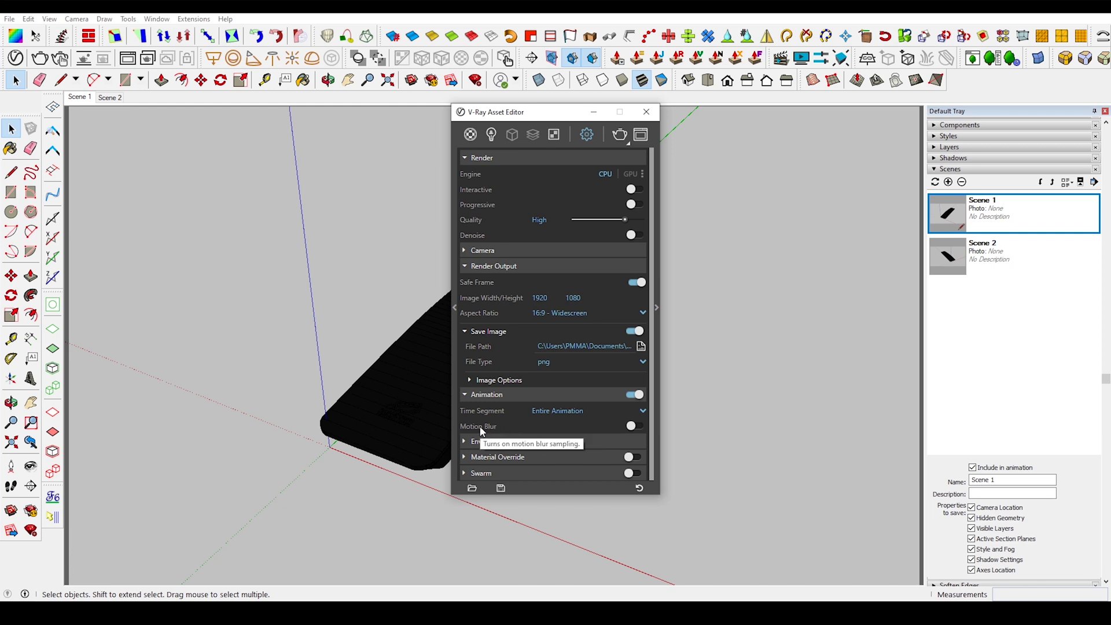
pyautogui.tripleClick(536, 409)
pyautogui.click(555, 412)
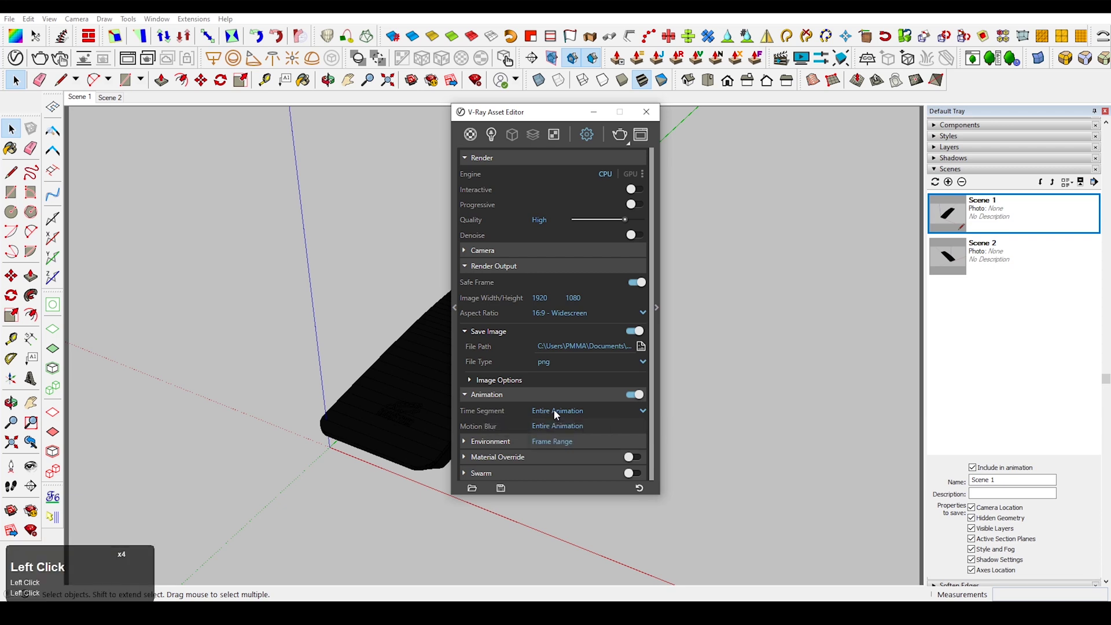
pyautogui.click(550, 425)
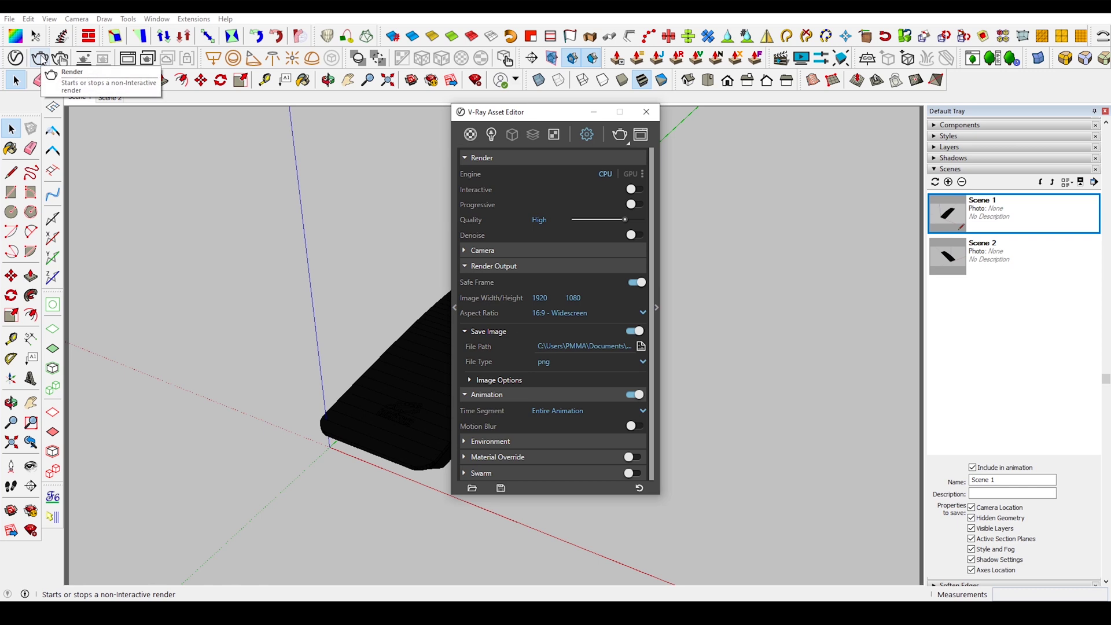
# Start the V-Ray animation render and place the frame buffer beside the render settings.
pyautogui.click(40, 58)
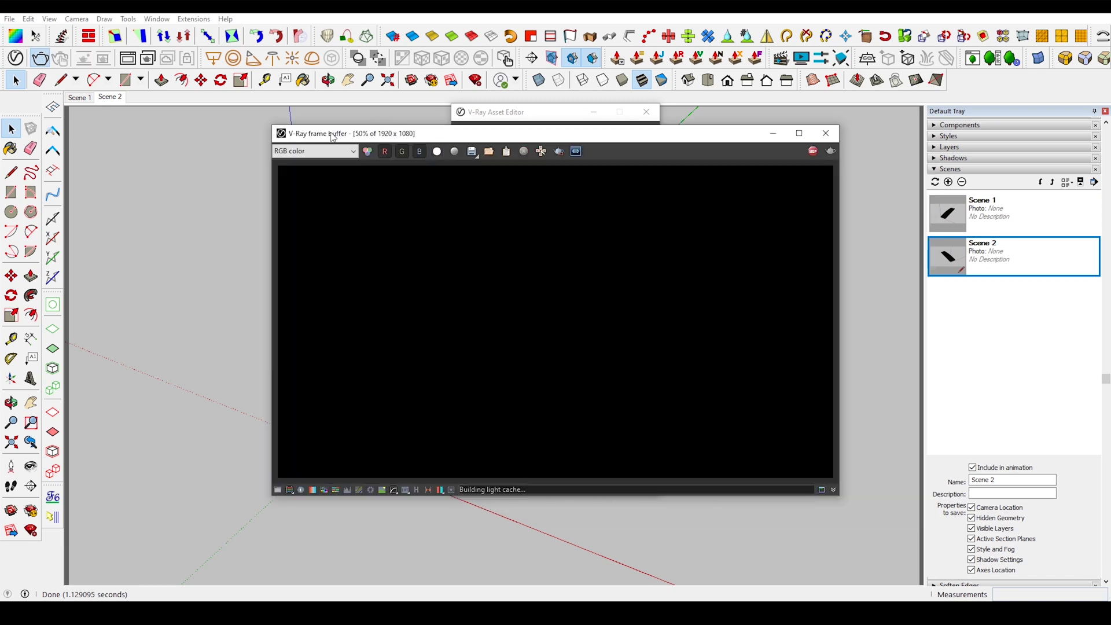
pyautogui.click(328, 137)
pyautogui.moveTo(328, 138); pyautogui.dragTo(712, 116)
pyautogui.moveTo(552, 114); pyautogui.dragTo(524, 121)
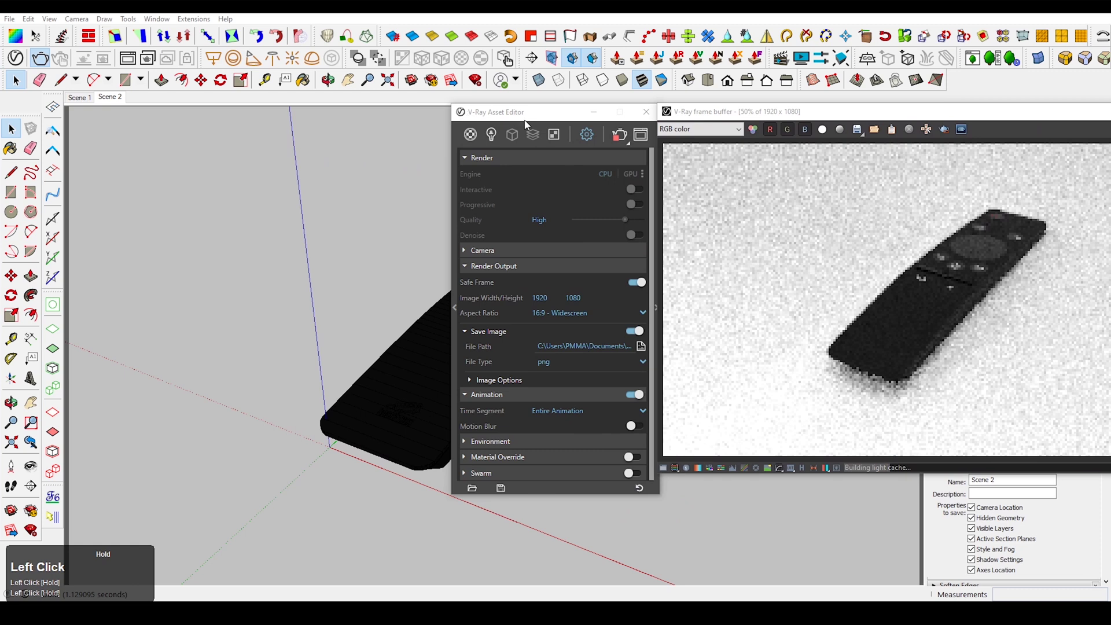
pyautogui.click(542, 299)
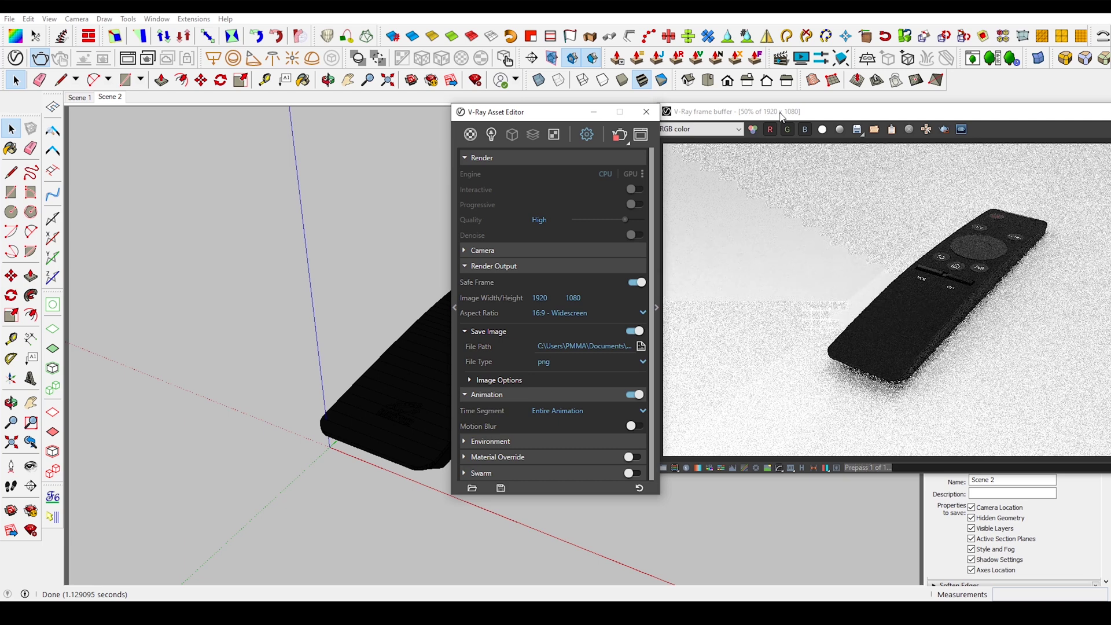
# Bring the frame buffer back over the render settings and stop the running render.
pyautogui.click(782, 117)
pyautogui.moveTo(783, 117); pyautogui.dragTo(519, 119)
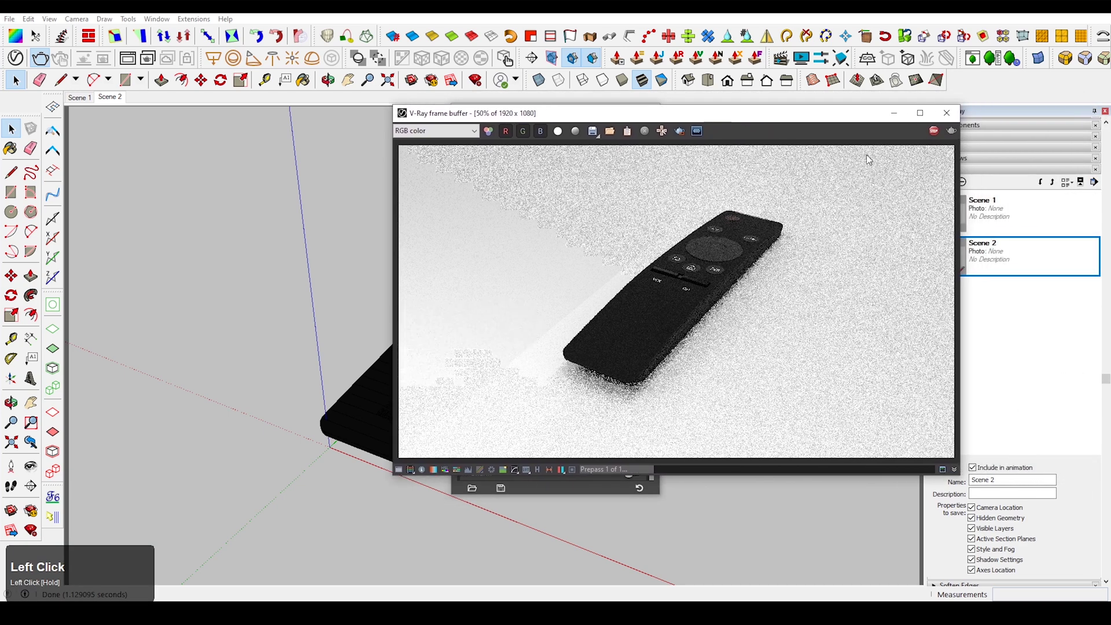
pyautogui.click(933, 132)
# Switch to File Explorer's Remote Control Animation folder and open the frame Samsung Remote.0000 in Photos.
pyautogui.moveTo(299, 611)
pyautogui.click(250, 570)
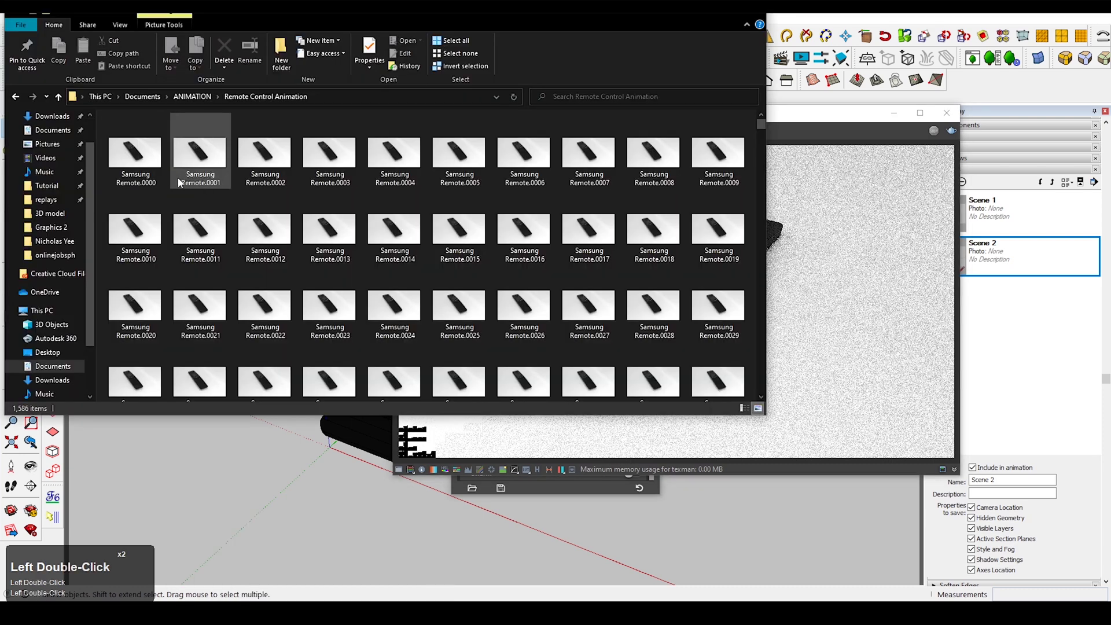
pyautogui.click(140, 162)
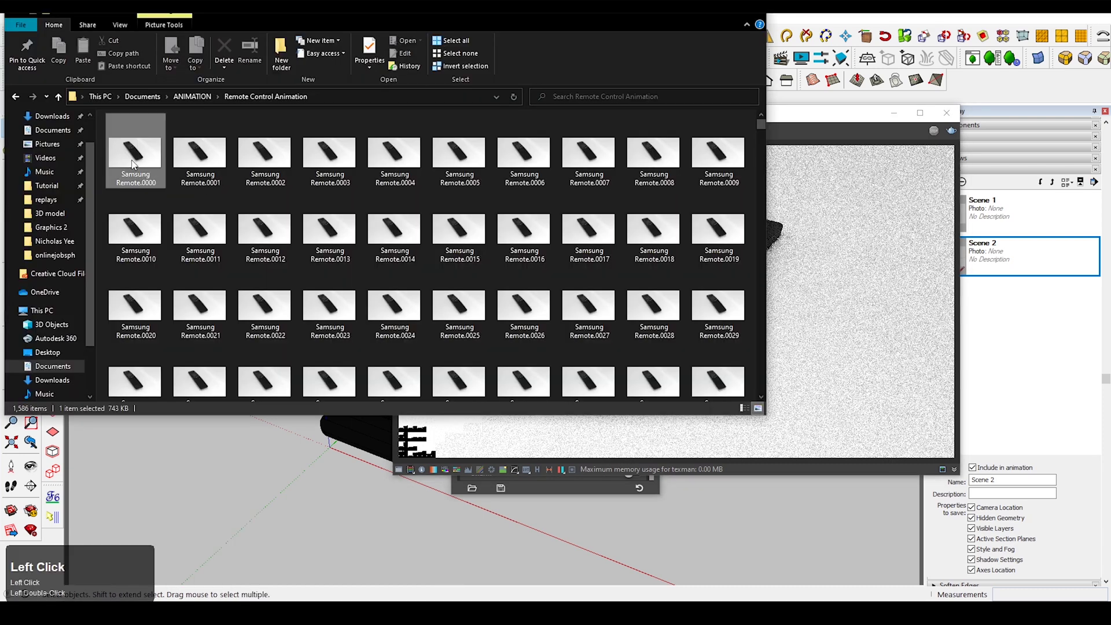
pyautogui.doubleClick(139, 161)
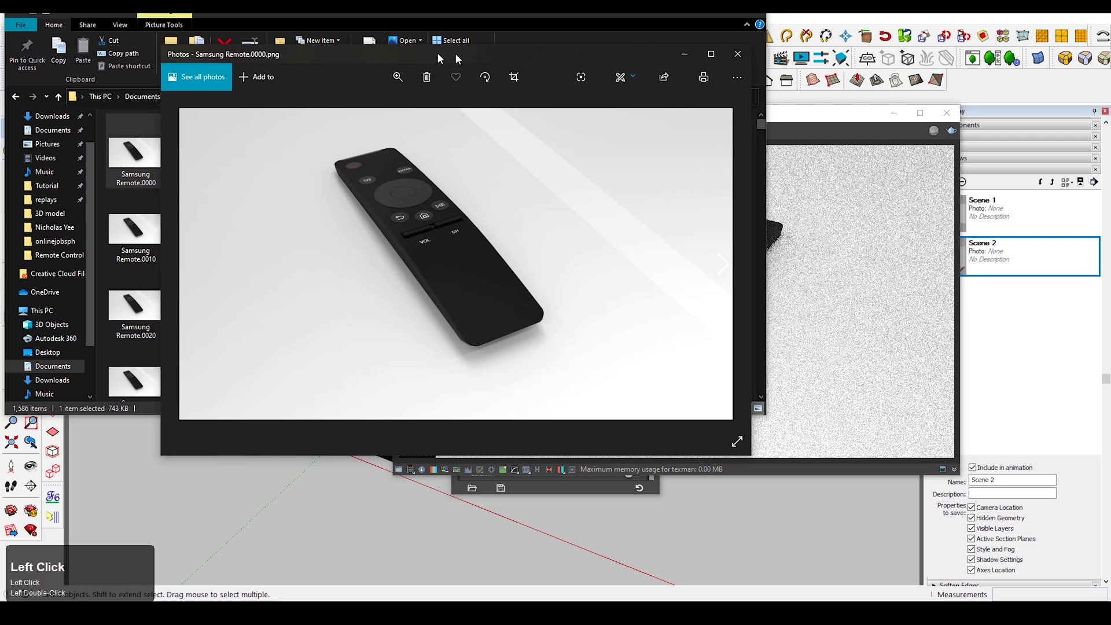
pyautogui.moveTo(455, 53); pyautogui.dragTo(627, 64)
# Step forward through the rendered Samsung Remote frames to examine how the camera view changes across the sequence.
pyautogui.press('Right')
pyautogui.press('Right')
pyautogui.press('Right')
pyautogui.press('Right')
pyautogui.press('Right')
pyautogui.press('Right')
pyautogui.press('Right')
pyautogui.press('Right')
pyautogui.press('Right')
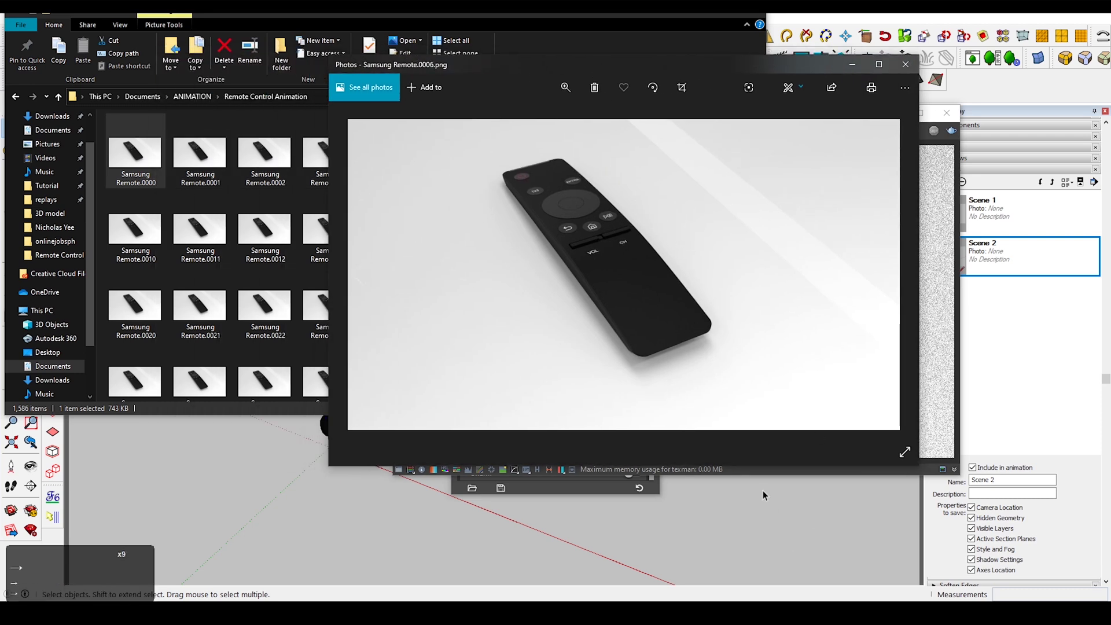
pyautogui.press('Right')
pyautogui.press('Right')
pyautogui.press('Right')
pyautogui.press('Right')
pyautogui.press('Right')
pyautogui.press('Right')
pyautogui.press('Right')
pyautogui.press('Right')
pyautogui.press('Right')
pyautogui.press('Right')
pyautogui.press('Right')
pyautogui.press('Right')
pyautogui.press('Right')
pyautogui.press('Right')
pyautogui.press('Right')
pyautogui.press('Right')
pyautogui.press('Right')
pyautogui.press('Right')
pyautogui.press('Right')
pyautogui.press('Right')
pyautogui.press('Right')
pyautogui.press('Right')
pyautogui.press('Right')
pyautogui.press('Right')
pyautogui.press('Right')
pyautogui.press('Right')
pyautogui.press('Right')
pyautogui.press('Right')
pyautogui.press('Right')
pyautogui.press('Right')
pyautogui.press('Right')
pyautogui.press('Right')
pyautogui.press('Right')
pyautogui.press('Right')
pyautogui.press('Right')
pyautogui.press('Right')
pyautogui.press('Right')
pyautogui.press('Right')
pyautogui.press('Right')
pyautogui.press('Right')
pyautogui.press('Right')
pyautogui.press('Right')
pyautogui.press('Right')
pyautogui.press('Right')
pyautogui.press('Right')
pyautogui.press('Right')
pyautogui.press('Right')
pyautogui.press('Right')
pyautogui.press('Right')
pyautogui.press('Right')
pyautogui.press('Right')
pyautogui.press('Right')
pyautogui.press('Right')
pyautogui.press('Right')
pyautogui.press('Right')
pyautogui.press('Right')
pyautogui.press('Right')
pyautogui.press('Right')
pyautogui.press('Right')
pyautogui.press('Right')
pyautogui.press('Right')
pyautogui.press('Right')
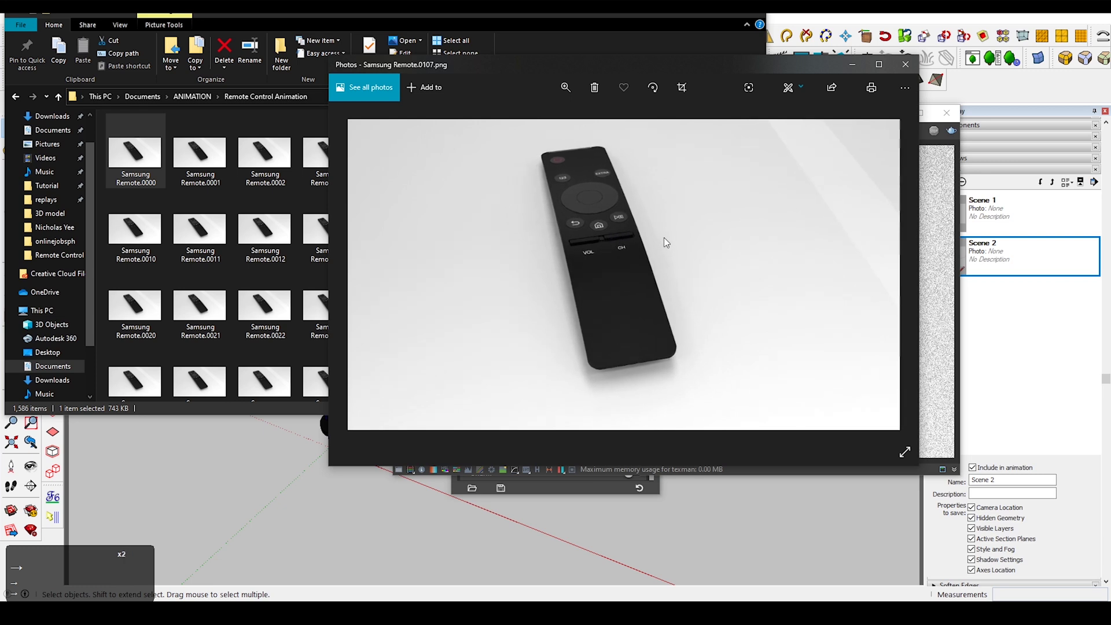
pyautogui.press('Right')
pyautogui.press('Right')
pyautogui.press('Right')
pyautogui.press('Right')
pyautogui.press('Right')
pyautogui.press('Right')
pyautogui.press('Right')
pyautogui.press('Right')
pyautogui.press('Right')
pyautogui.press('Right')
pyautogui.press('Right')
pyautogui.press('Right')
pyautogui.press('Right')
pyautogui.press('Right')
pyautogui.press('Right')
pyautogui.press('Right')
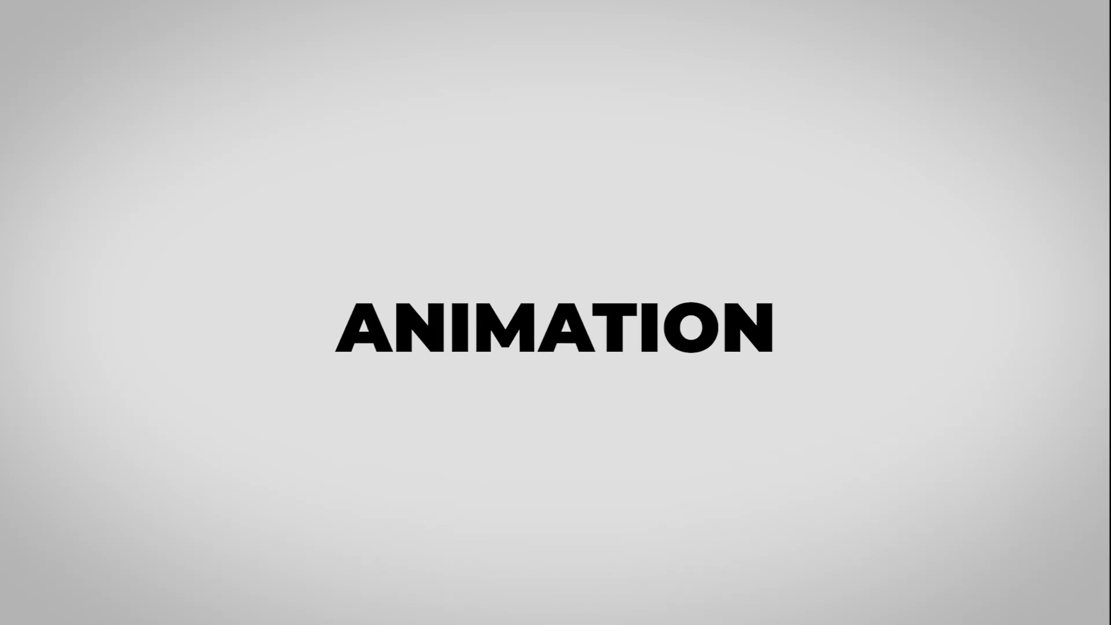